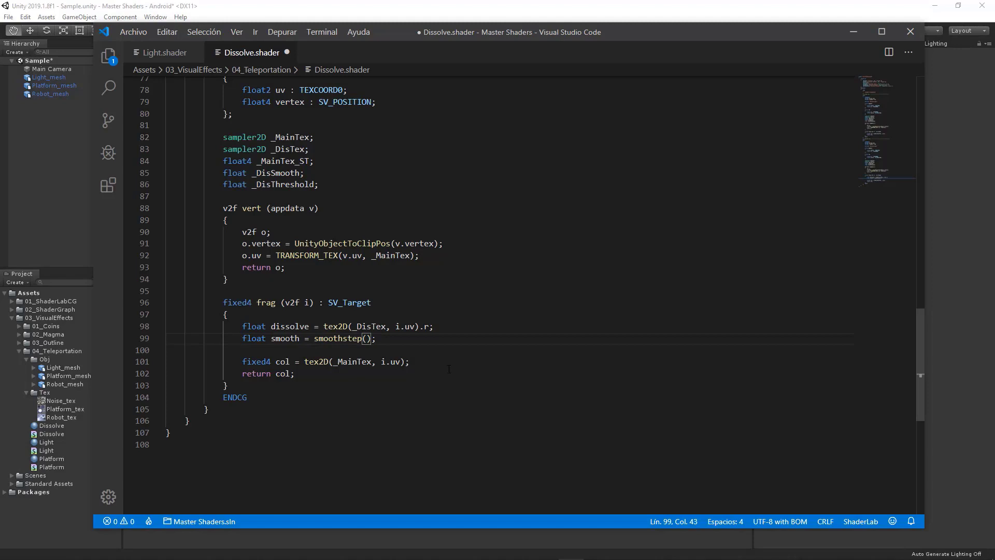
Step: Write the smoothstep(_DisThreshold, _DisThreshold - _DisSmooth, dissolve) line in frag using autocomplete
{"action": "type", "text": "_dis"}
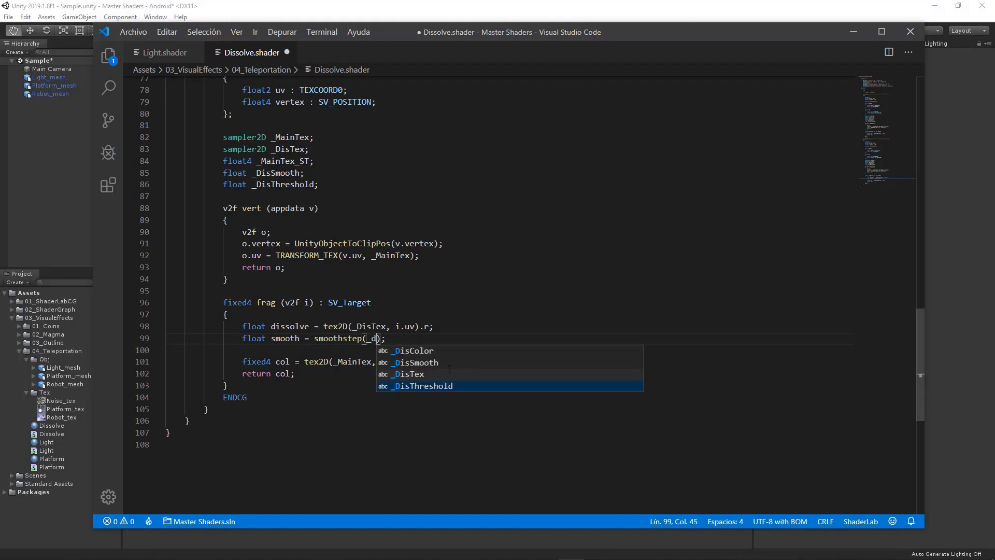
{"action": "type", "text": "t"}
{"action": "key", "text": "Return"}
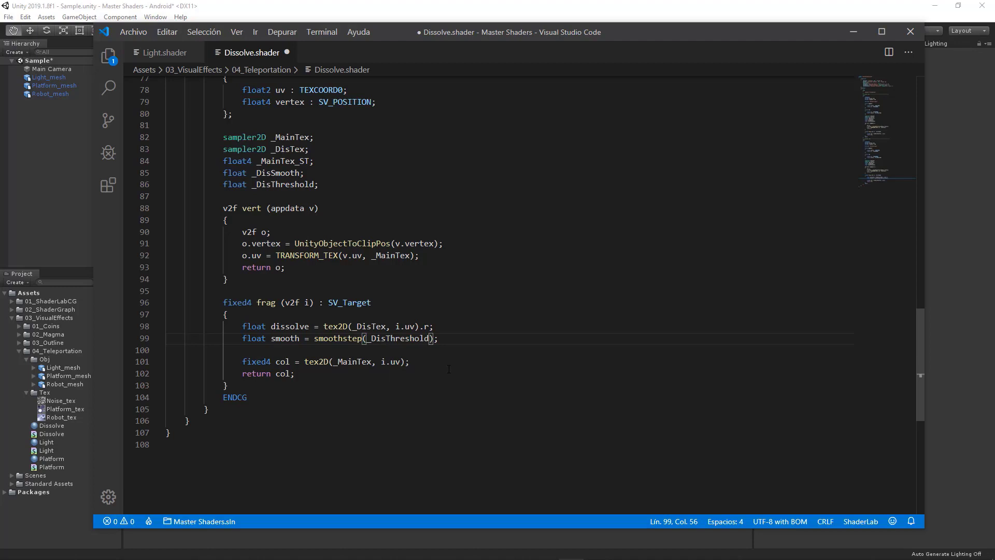
{"action": "type", "text": ", _dis"}
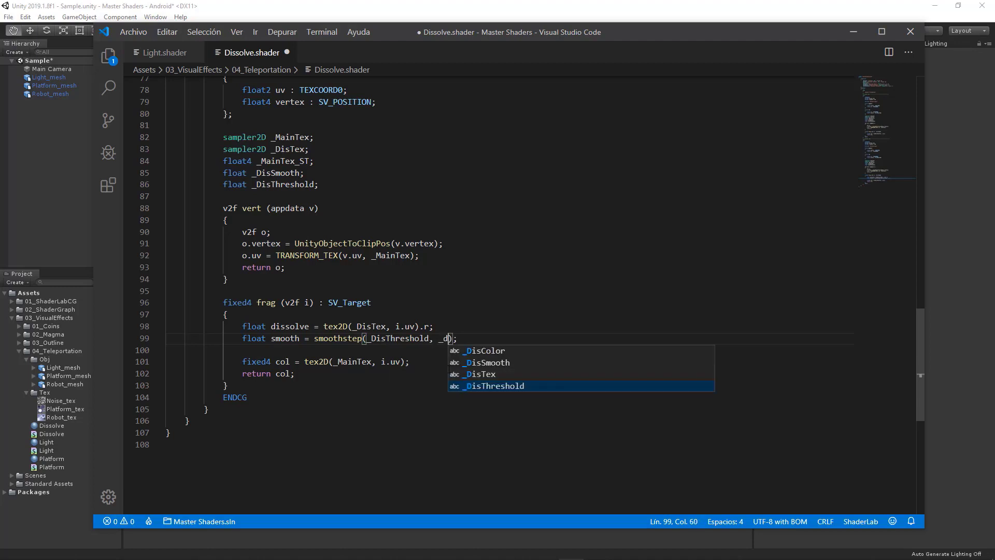
{"action": "type", "text": "t"}
{"action": "key", "text": "Return"}
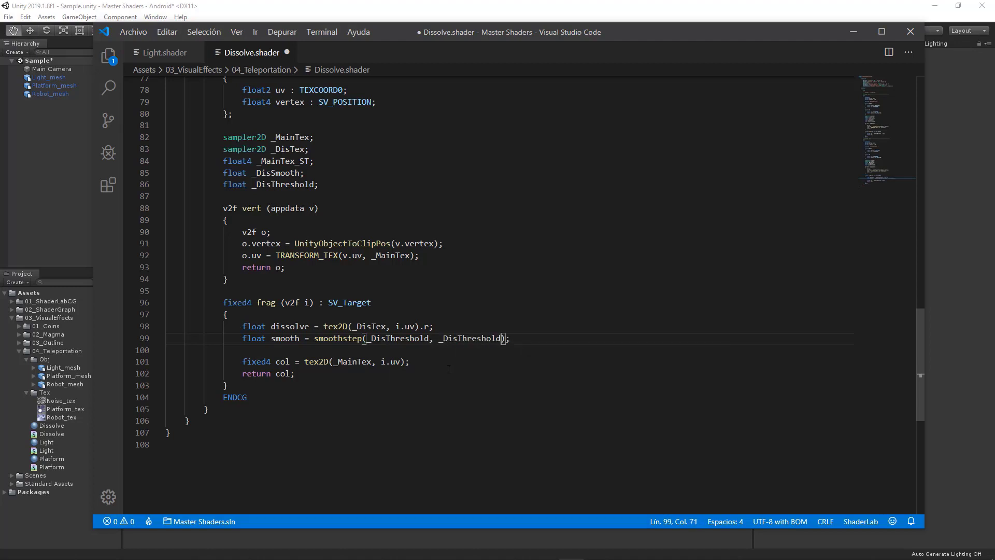
{"action": "type", "text": "- _dos"}
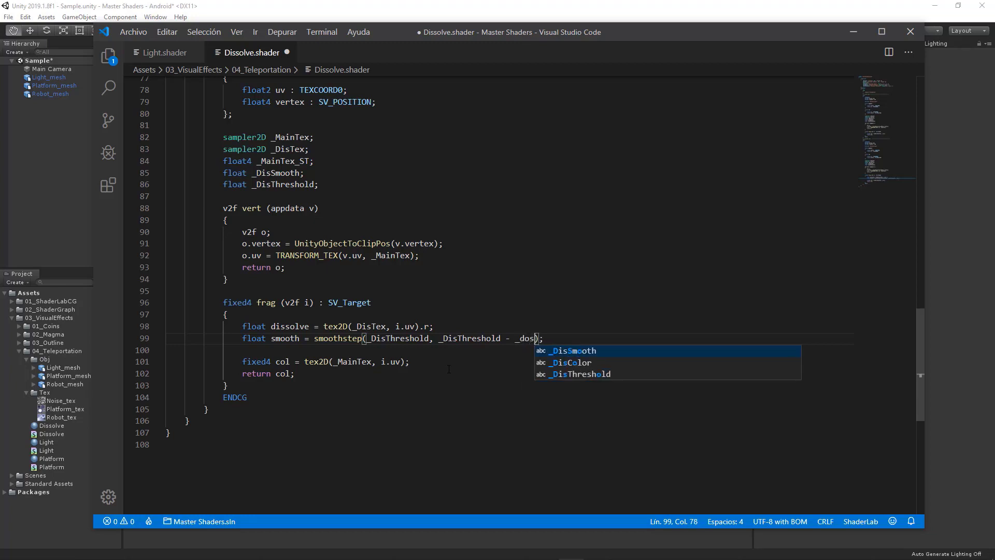
{"action": "key", "text": "Return"}
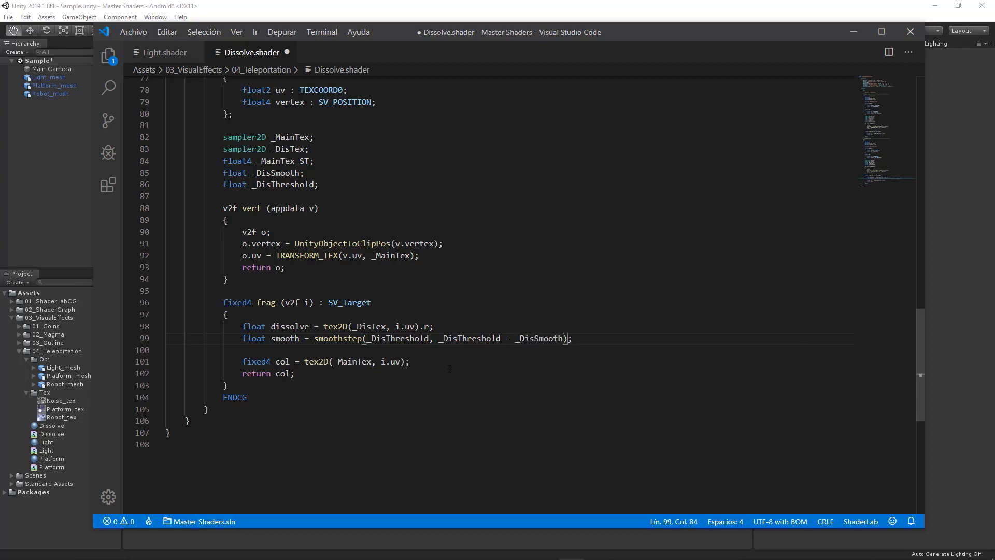
{"action": "type", "text": ", di"}
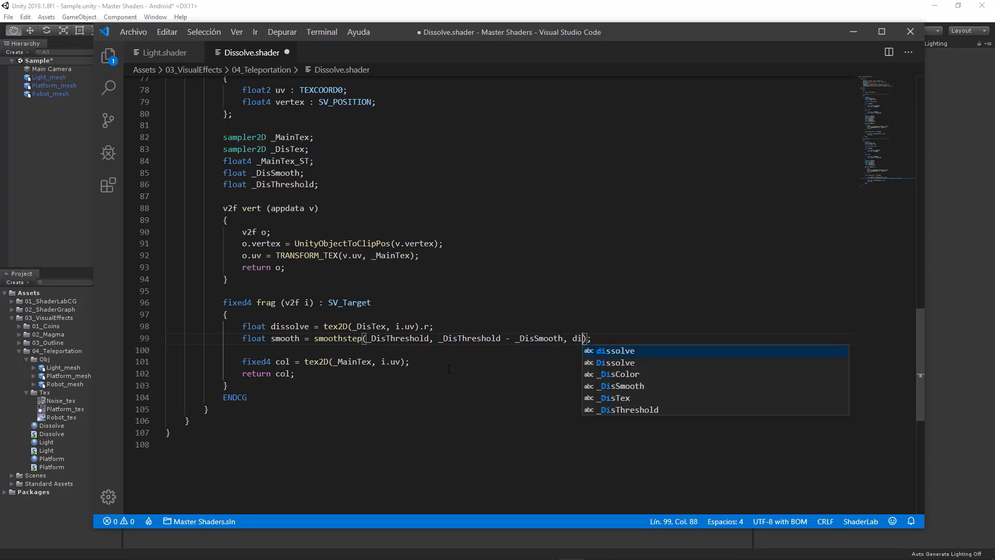
{"action": "type", "text": "sso"}
{"action": "key", "text": "Return"}
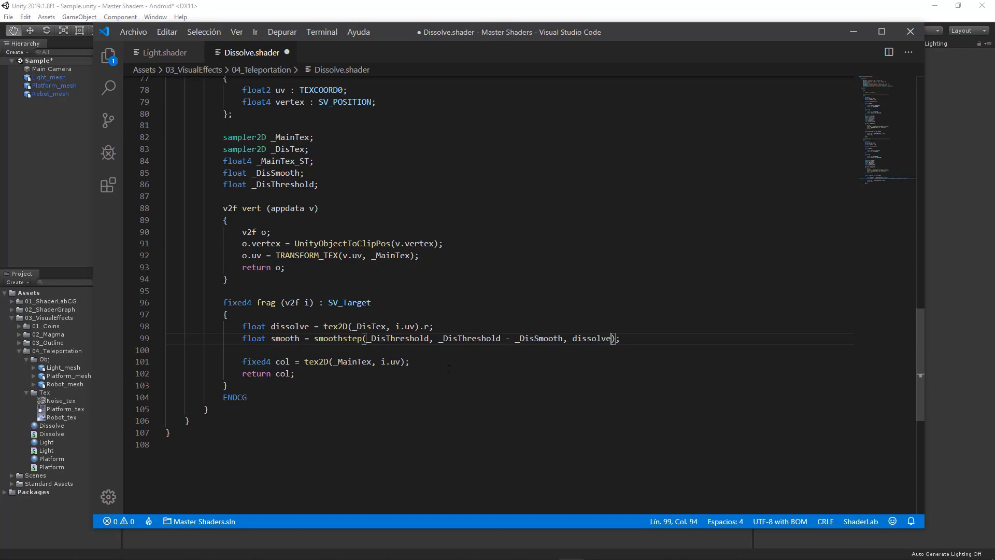
{"action": "key", "text": "Up"}
{"action": "left_click", "coordinate": [650, 343]}
Step: Add 'col.a *= smooth;' on a new line after the texture sample
{"action": "left_click", "coordinate": [421, 367]}
{"action": "key", "text": "Return"}
{"action": "type", "text": "col"}
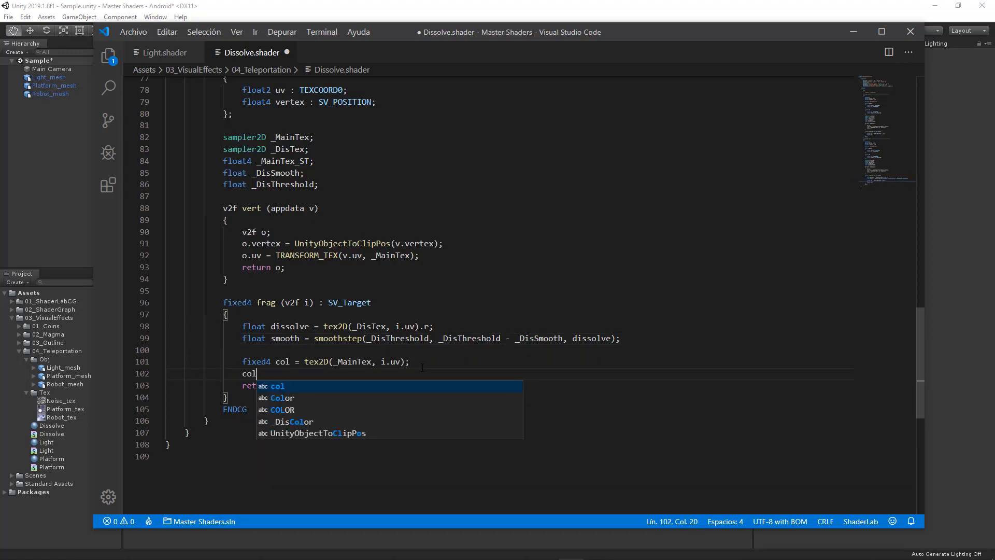
{"action": "type", "text": ".a *"}
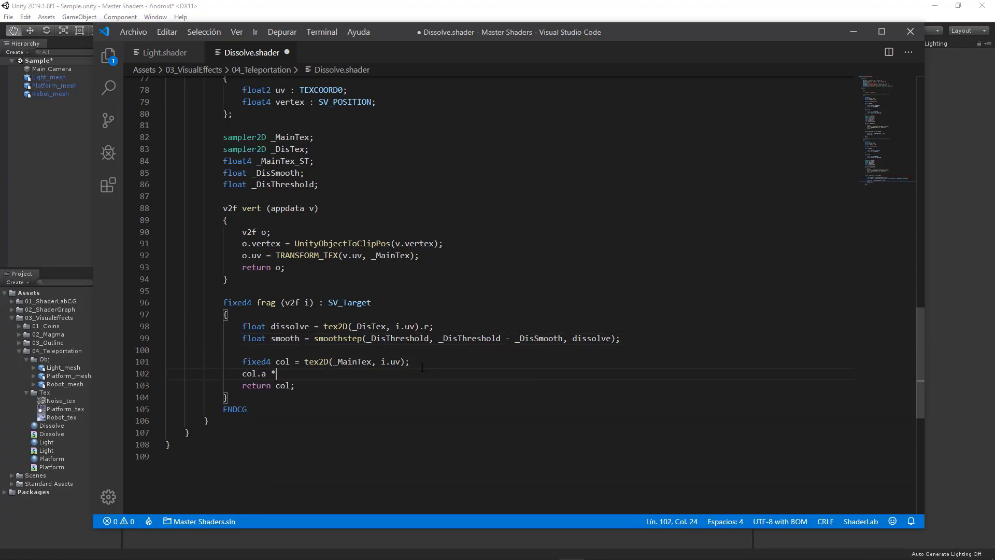
{"action": "type", "text": "= smo"}
{"action": "key", "text": "Tab"}
{"action": "type", "text": ";"}
{"action": "key", "text": "Down"}
Step: Replace the color pass's old frag body with the updated frag function
{"action": "left_click_drag", "start_coordinate": [236, 399], "coordinate": [224, 302]}
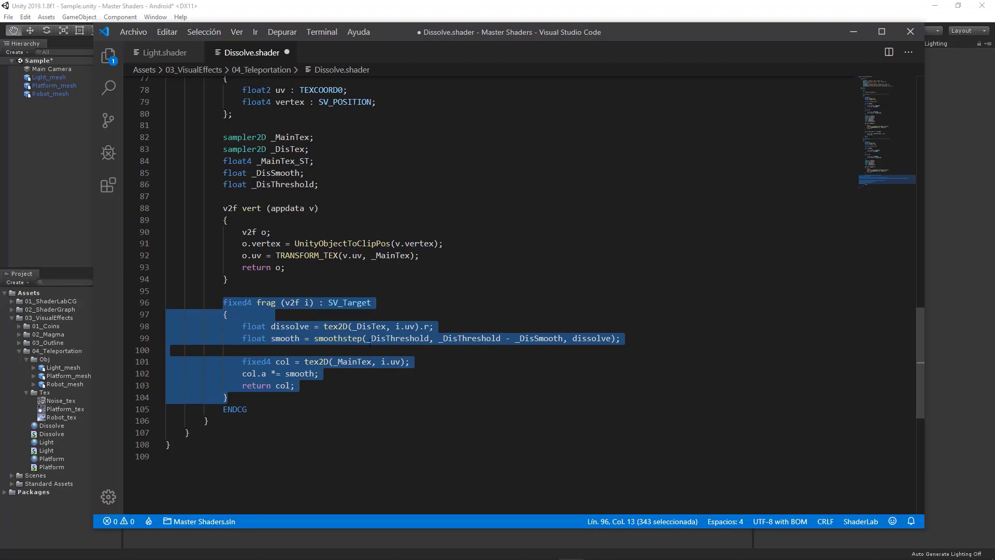
{"action": "scroll", "coordinate": [346, 278], "scroll_direction": "up", "scroll_amount": 6}
{"action": "scroll", "coordinate": [309, 282], "scroll_direction": "up", "scroll_amount": 6}
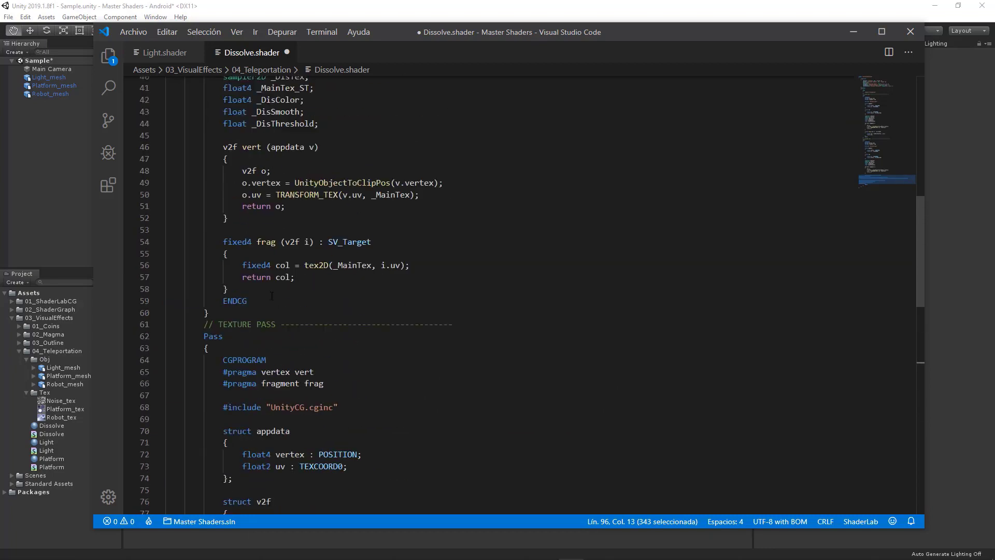
{"action": "left_click_drag", "start_coordinate": [228, 289], "coordinate": [224, 254]}
{"action": "type", "text": "fixed4 frag (v2f i) : SV_Target             {                 float dissolve = tex2D(_DisTex, i.uv).r;                 float smooth = smoothstep(_DisThreshold, _DisThreshold - _DisSmooth, dissolve);                  fixed4 col = tex2D(_MainTex, i.uv);                 col.a *= smooth;                 return col;             }"}
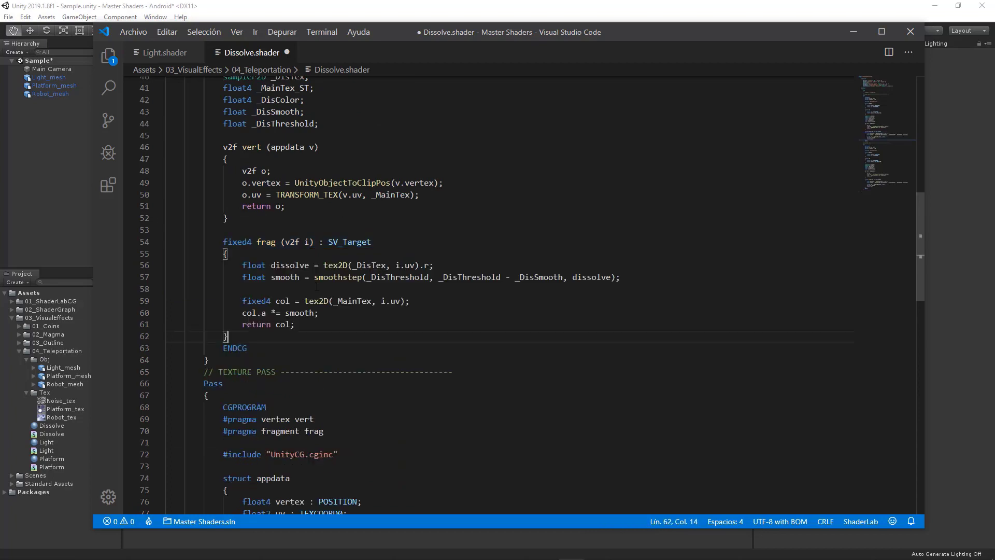
{"action": "left_click", "coordinate": [502, 317]}
Step: Add 'Blend SrcAlpha OneMinusSrcAlpha' inside the texture pass
{"action": "scroll", "coordinate": [311, 312], "scroll_direction": "down", "scroll_amount": 2}
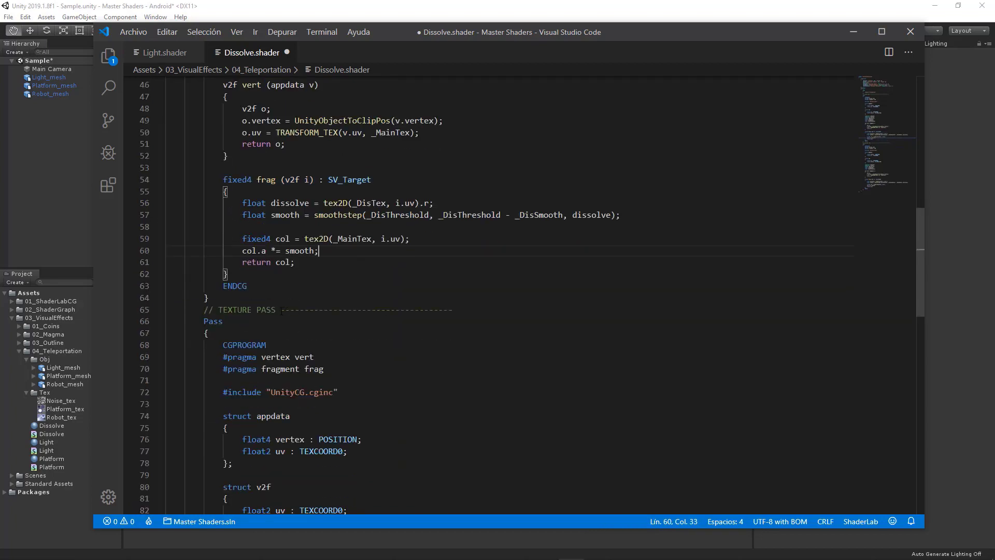
{"action": "scroll", "coordinate": [279, 307], "scroll_direction": "down", "scroll_amount": 2}
{"action": "left_click", "coordinate": [258, 266]}
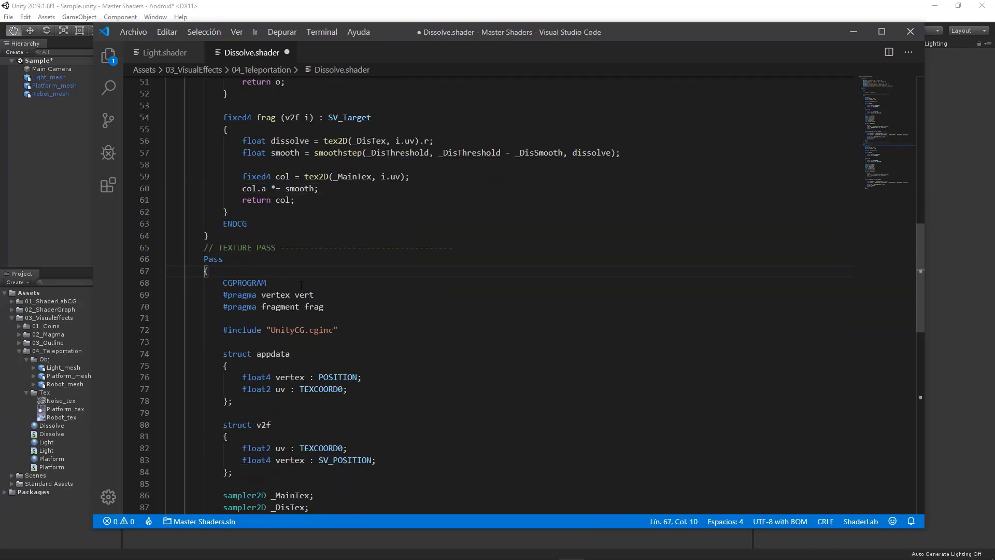
{"action": "key", "text": "Return"}
{"action": "type", "text": "Blend S"}
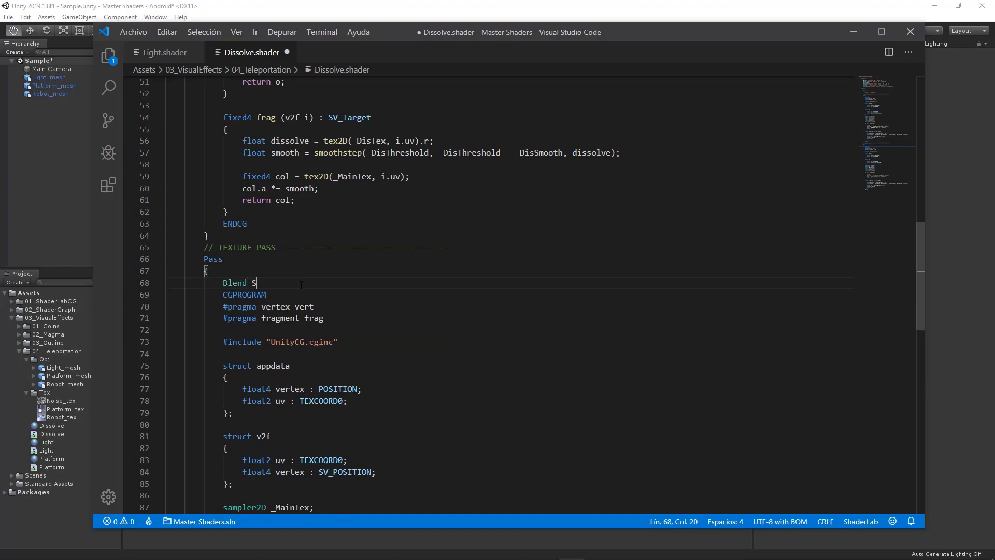
{"action": "type", "text": "rcAlpha "}
{"action": "type", "text": "OneMinus"}
{"action": "type", "text": "Src"}
{"action": "type", "text": "Alpha"}
{"action": "key", "text": "Return"}
{"action": "key", "text": "Up"}
{"action": "key", "text": "End"}
{"action": "key", "text": "ctrl+shift+Left"}
{"action": "key", "text": "ctrl+shift+Left"}
{"action": "key", "text": "ctrl+shift+Left"}
{"action": "key", "text": "ctrl+c"}
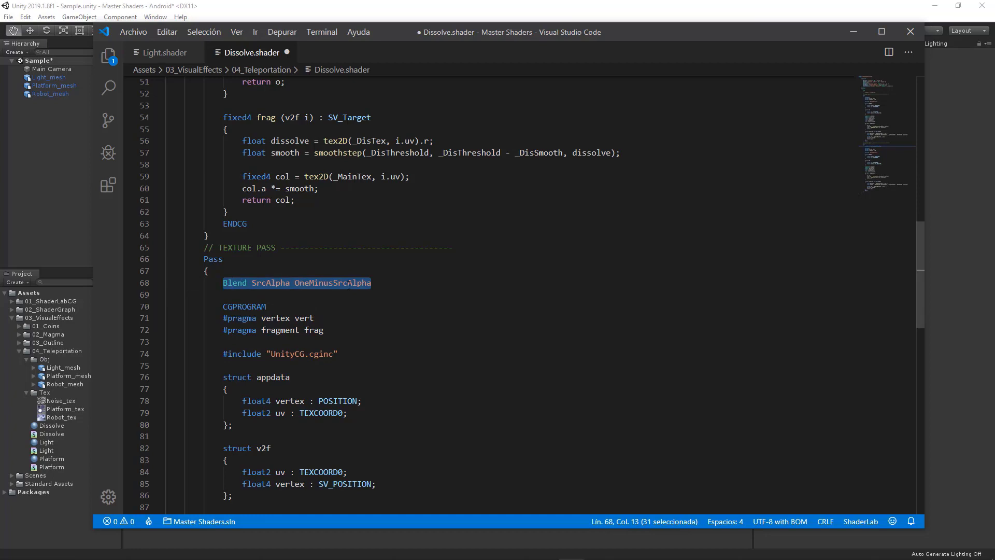
Step: Paste the same Blend line into the color pass, save, and return to Unity
{"action": "scroll", "coordinate": [383, 252], "scroll_direction": "up", "scroll_amount": 6}
{"action": "scroll", "coordinate": [296, 285], "scroll_direction": "up", "scroll_amount": 8}
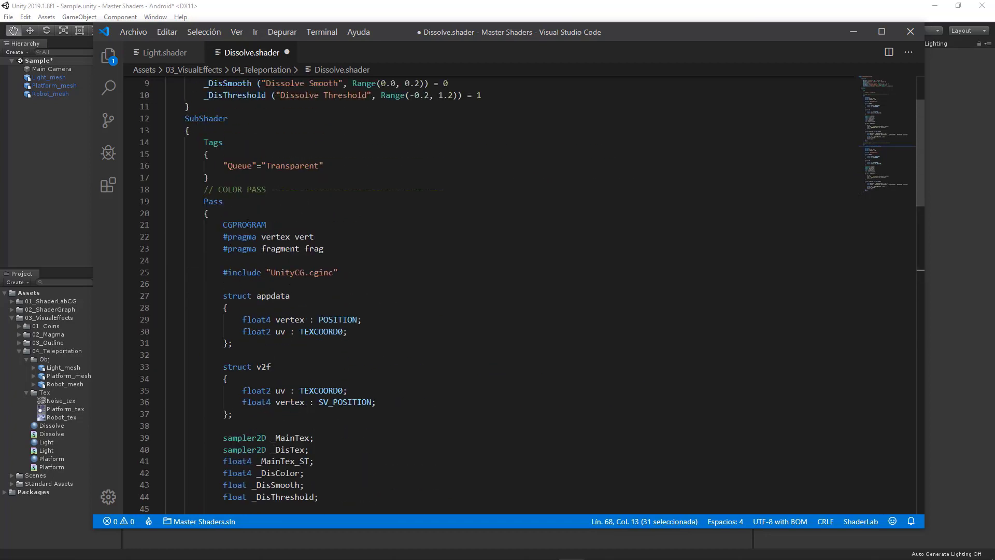
{"action": "left_click", "coordinate": [251, 213]}
{"action": "key", "text": "Return"}
{"action": "key", "text": "ctrl+v"}
{"action": "key", "text": "Return"}
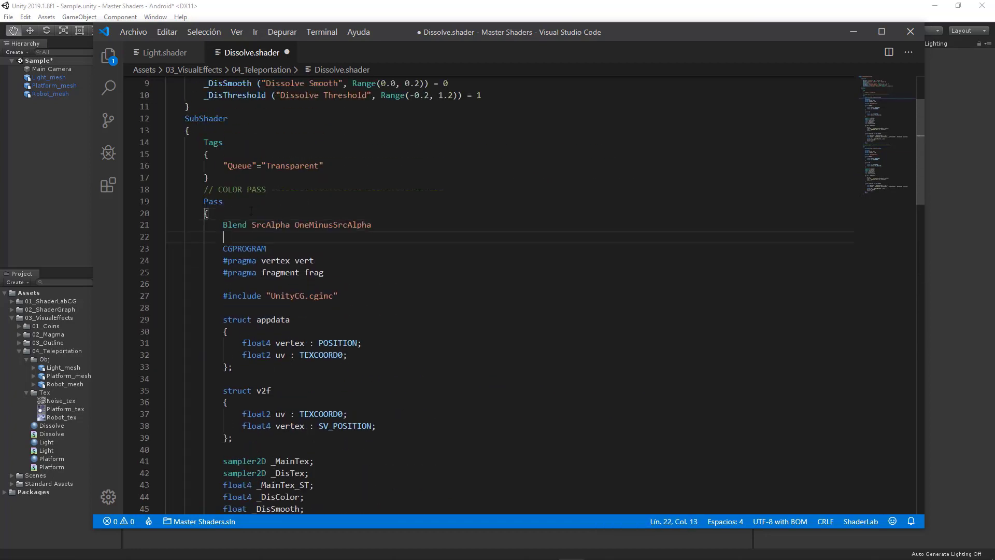
{"action": "key", "text": "ctrl+s"}
{"action": "key", "text": "alt+Tab"}
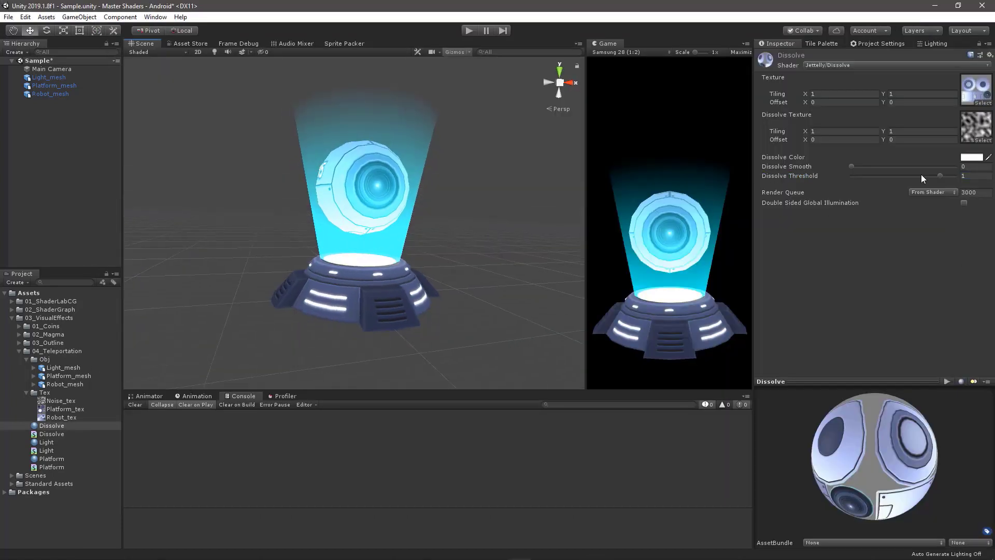
Step: Sweep Dissolve Threshold to 0.464, soften Dissolve Smooth, and orbit to inspect the robot's dissolve
{"action": "mouse_move", "coordinate": [938, 175]}
{"action": "left_mouse_down"}
{"action": "mouse_move", "coordinate": [868, 187]}
{"action": "mouse_move", "coordinate": [946, 204]}
{"action": "left_mouse_up"}
{"action": "left_click_drag", "start_coordinate": [936, 181], "coordinate": [900, 176]}
{"action": "scroll", "coordinate": [422, 154], "scroll_direction": "up", "scroll_amount": 5}
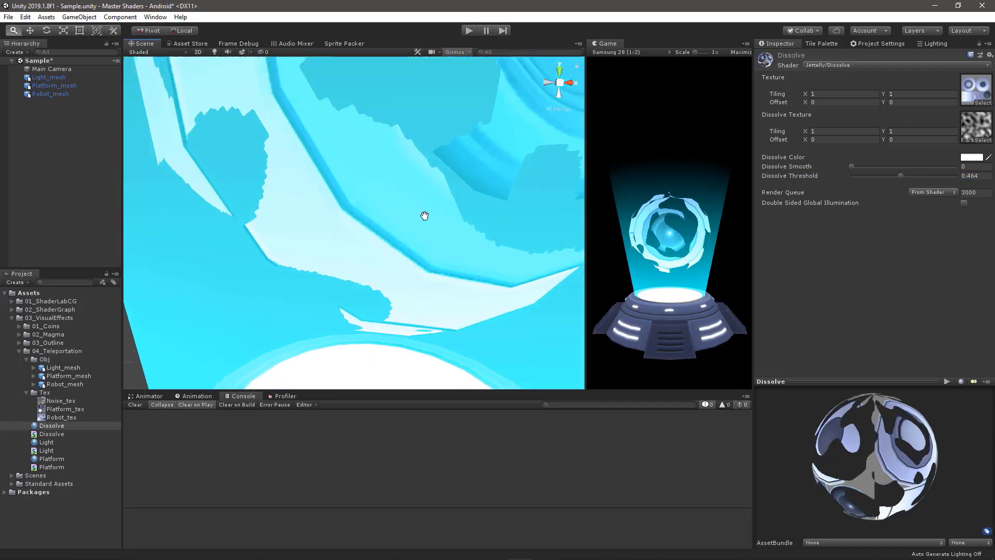
{"action": "scroll", "coordinate": [424, 215], "scroll_direction": "up", "scroll_amount": 5}
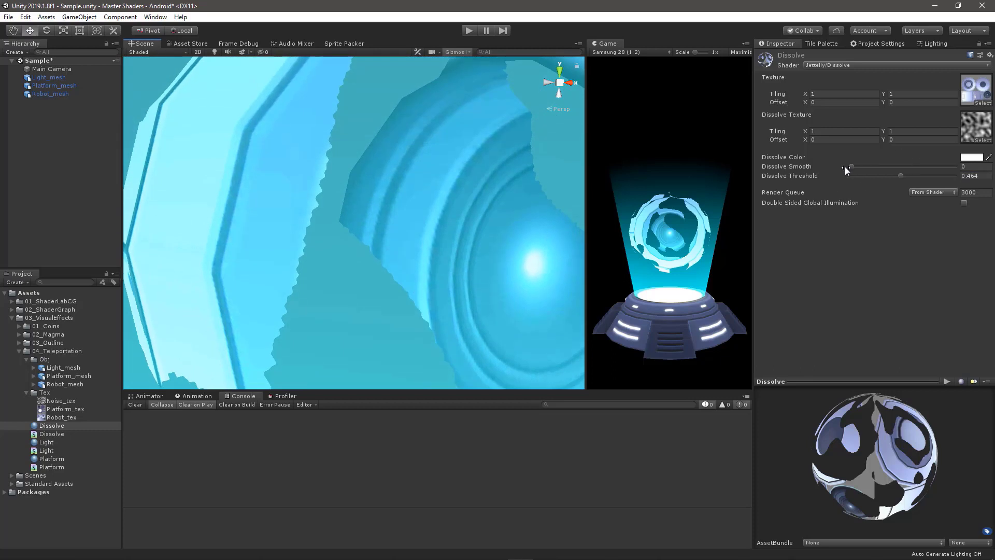
{"action": "left_click_drag", "start_coordinate": [845, 170], "coordinate": [918, 169]}
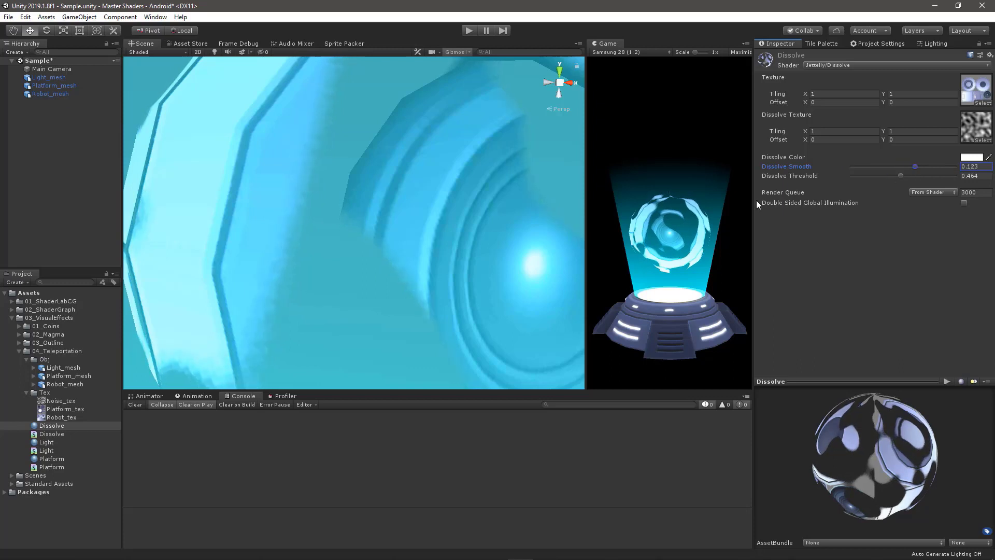
{"action": "scroll", "coordinate": [412, 213], "scroll_direction": "down", "scroll_amount": 5}
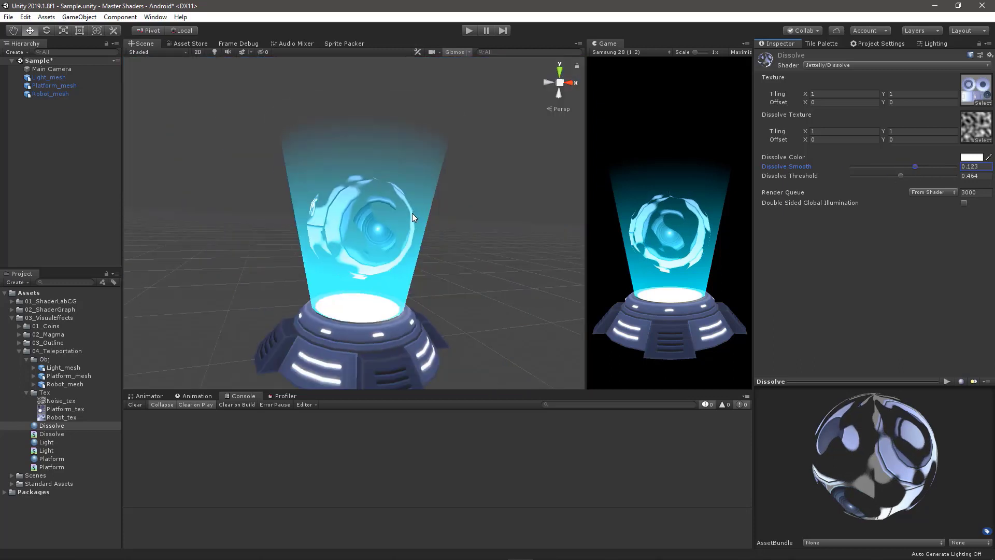
{"action": "mouse_move", "coordinate": [412, 213]}
{"action": "left_mouse_down", "text": "alt"}
{"action": "mouse_move", "coordinate": [394, 270]}
{"action": "mouse_move", "coordinate": [394, 255]}
{"action": "left_mouse_up", "text": "alt"}
{"action": "scroll", "coordinate": [393, 269], "scroll_direction": "down", "scroll_amount": 3}
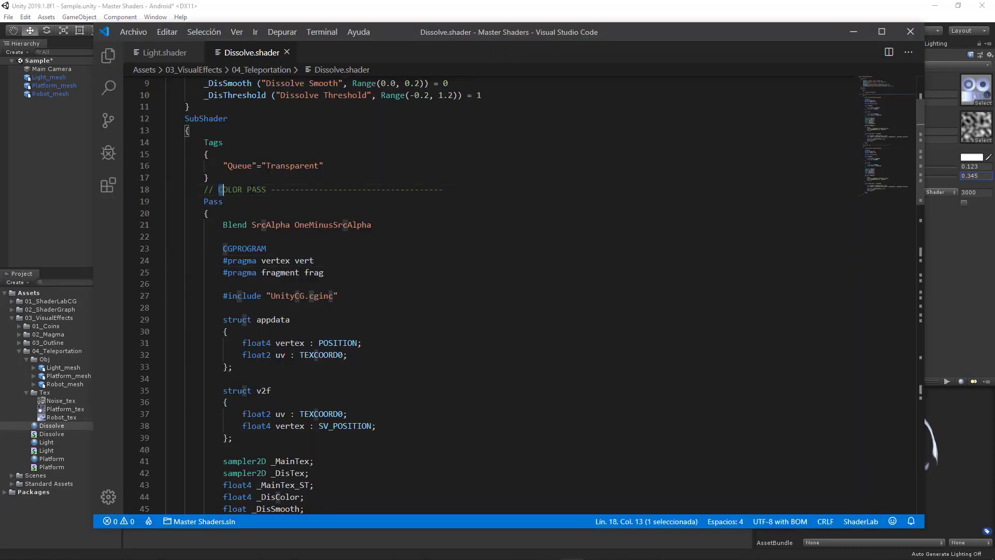
Step: Add '+ 0.1' after the first _DisThreshold in the smoothstep line
{"action": "left_click_drag", "start_coordinate": [219, 189], "coordinate": [266, 189]}
{"action": "left_click", "coordinate": [363, 236]}
{"action": "scroll", "coordinate": [367, 228], "scroll_direction": "down", "scroll_amount": 1}
{"action": "scroll", "coordinate": [367, 228], "scroll_direction": "down", "scroll_amount": 6}
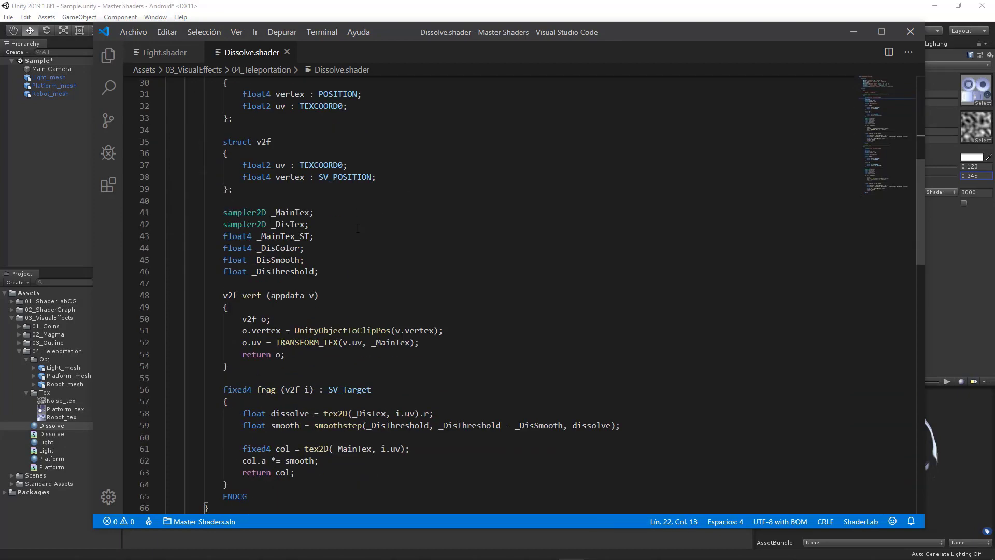
{"action": "scroll", "coordinate": [367, 229], "scroll_direction": "down", "scroll_amount": 2}
{"action": "scroll", "coordinate": [367, 228], "scroll_direction": "down", "scroll_amount": 3}
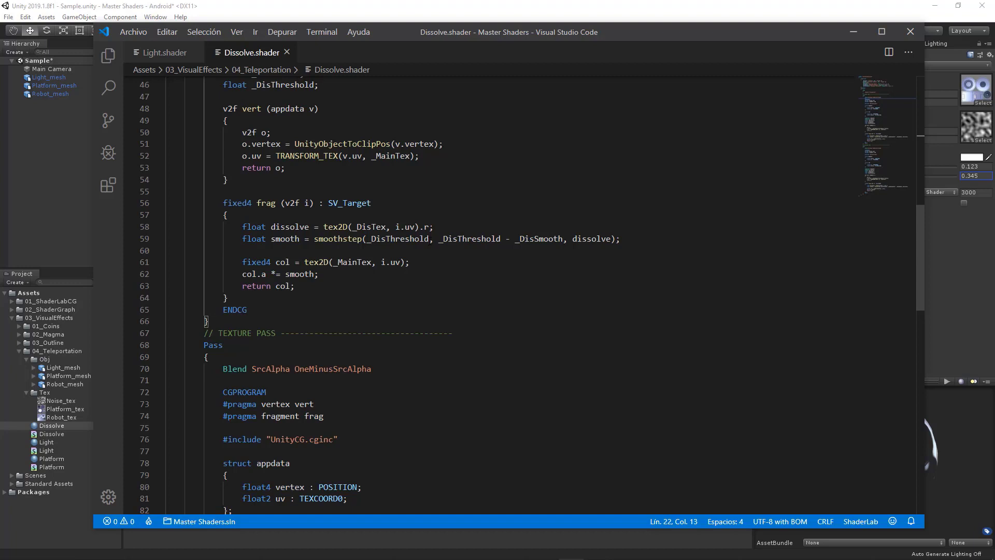
{"action": "left_click", "coordinate": [429, 238]}
{"action": "type", "text": "+ 0.1"}
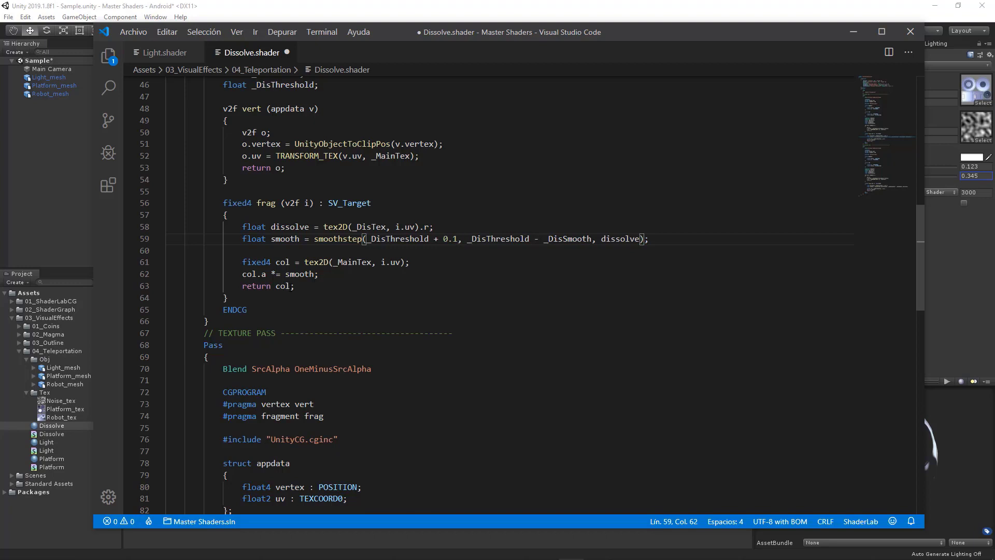
Step: Change the return line to 'return float4(_DisColor.rgb, col.a);'
{"action": "left_click", "coordinate": [289, 285]}
{"action": "key", "text": "BackSpace"}
{"action": "key", "text": "BackSpace"}
{"action": "key", "text": "BackSpace"}
{"action": "type", "text": "f"}
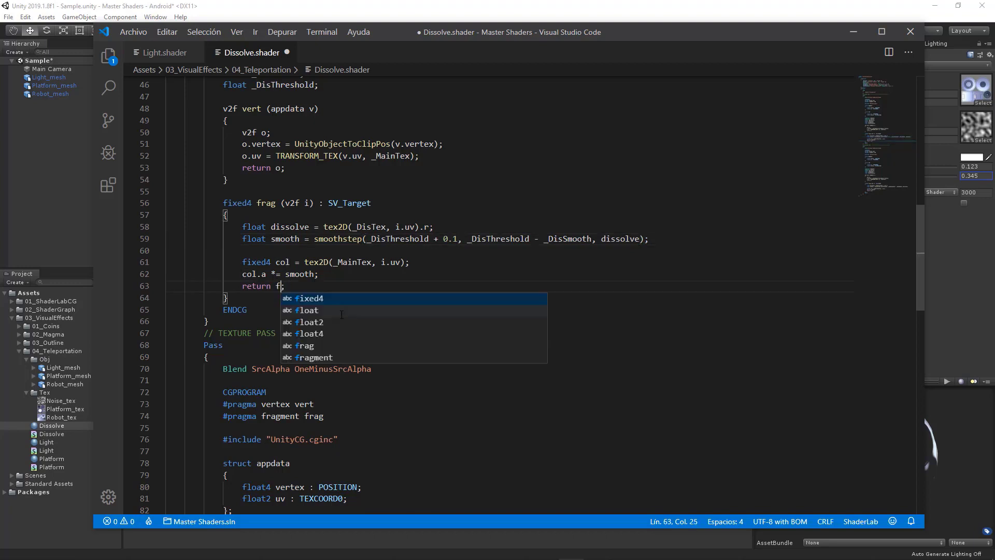
{"action": "type", "text": "loat4()"}
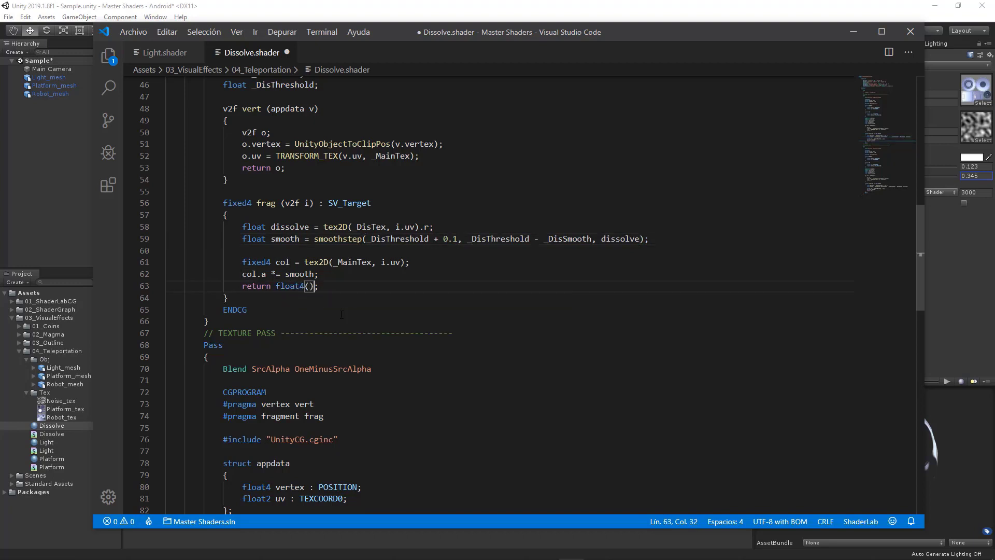
{"action": "type", "text": "_DisCo"}
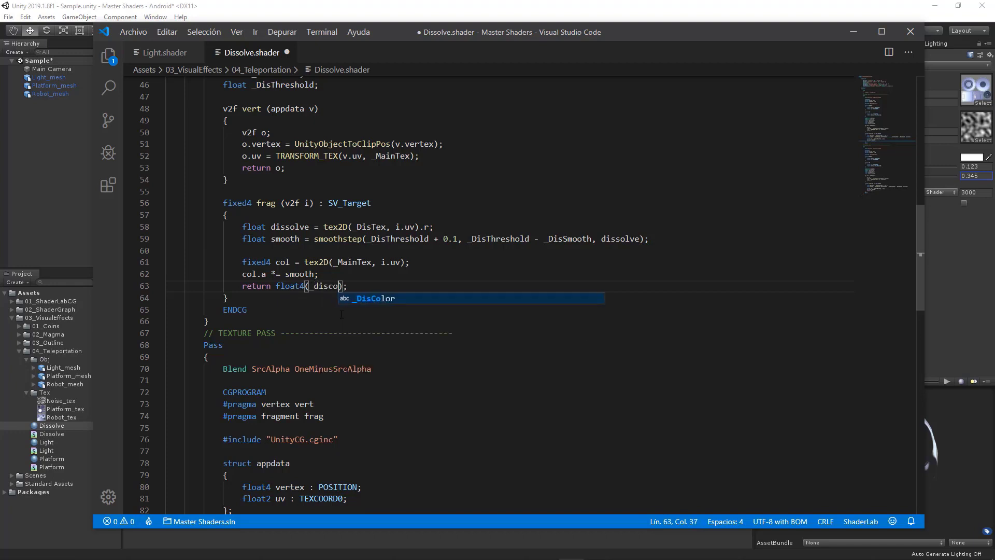
{"action": "type", "text": "lor.rgb"}
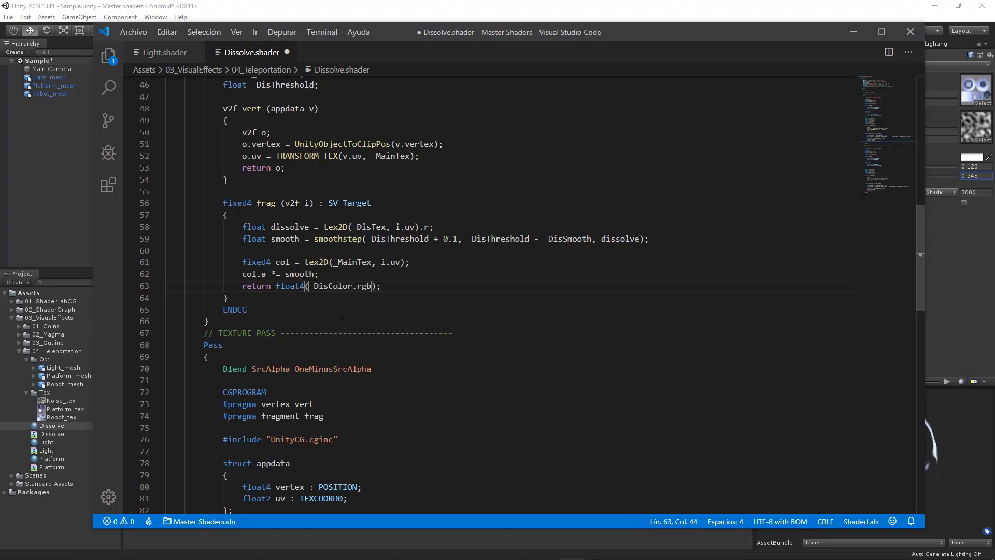
{"action": "type", "text": ", col.a"}
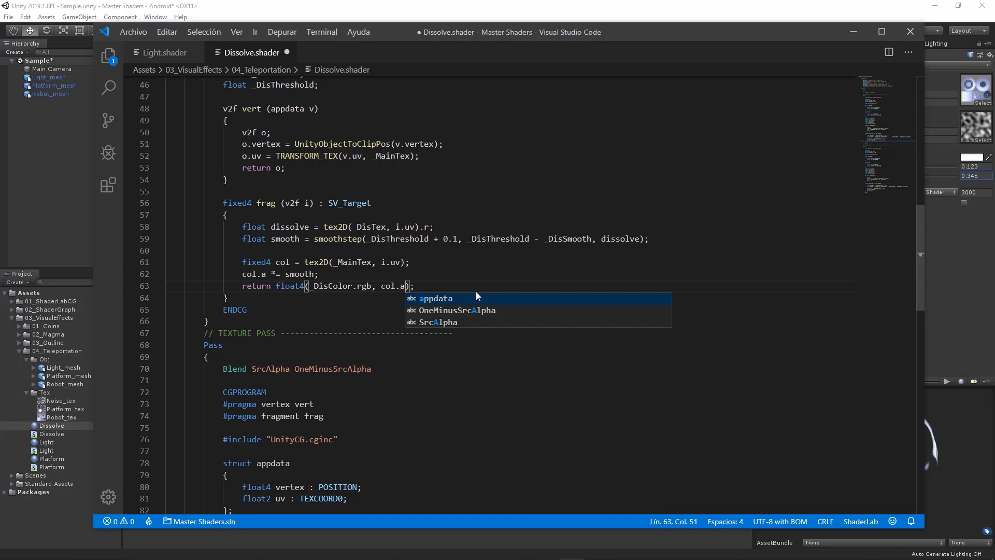
{"action": "left_click", "coordinate": [488, 274]}
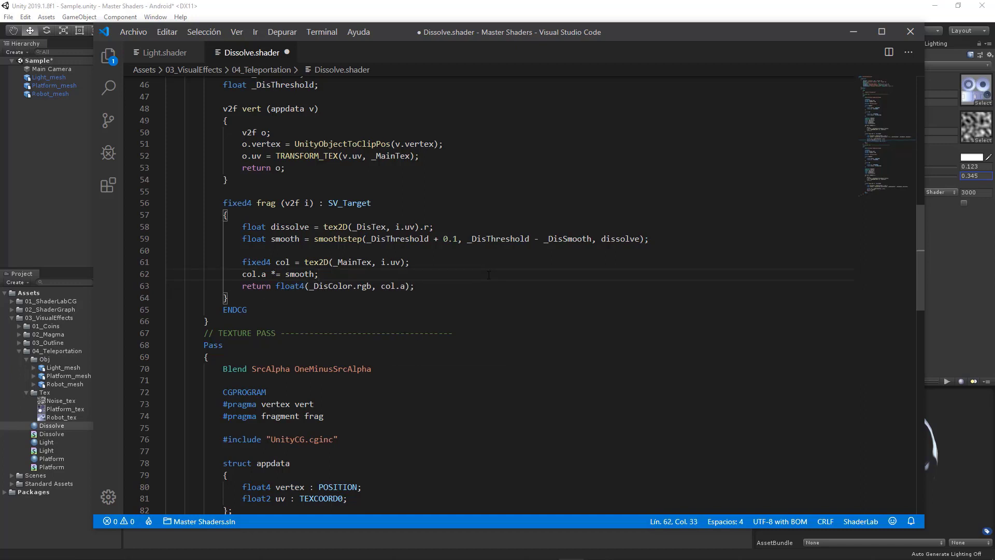
{"action": "left_click", "coordinate": [500, 283]}
Step: Save the shader and, in Unity, raise Dissolve Threshold so the sphere fully shows
{"action": "key", "text": "ctrl+s"}
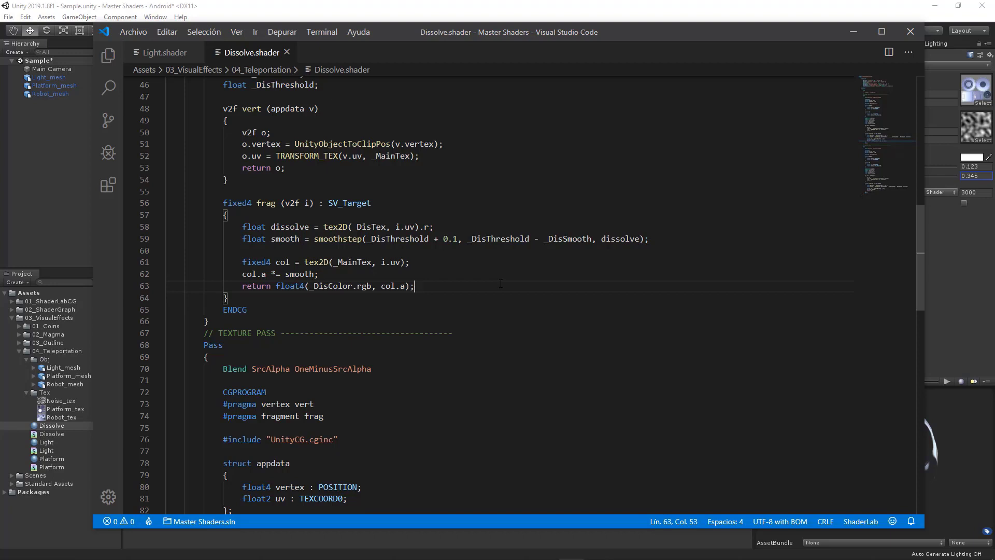
{"action": "key", "text": "alt+Tab"}
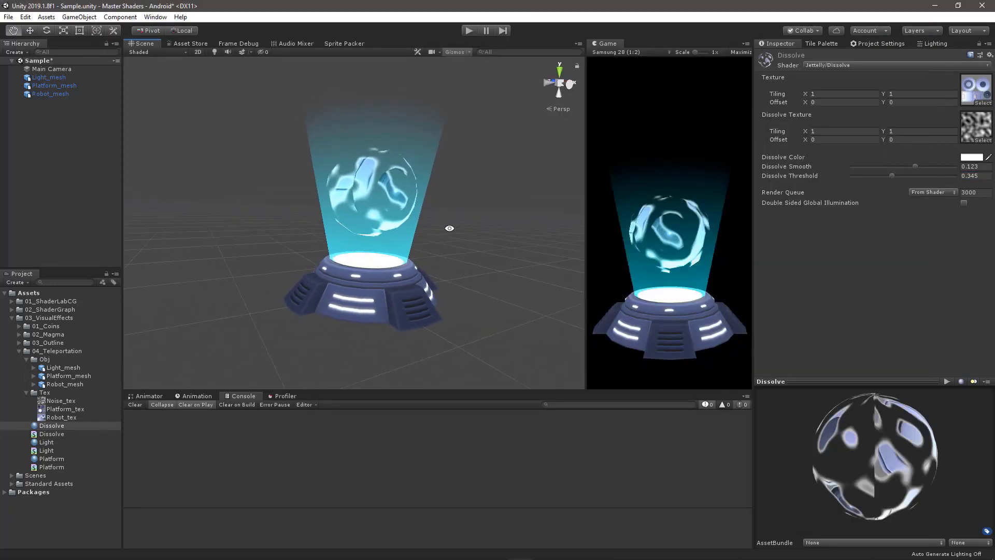
{"action": "left_click_drag", "start_coordinate": [449, 228], "coordinate": [452, 244], "text": "alt"}
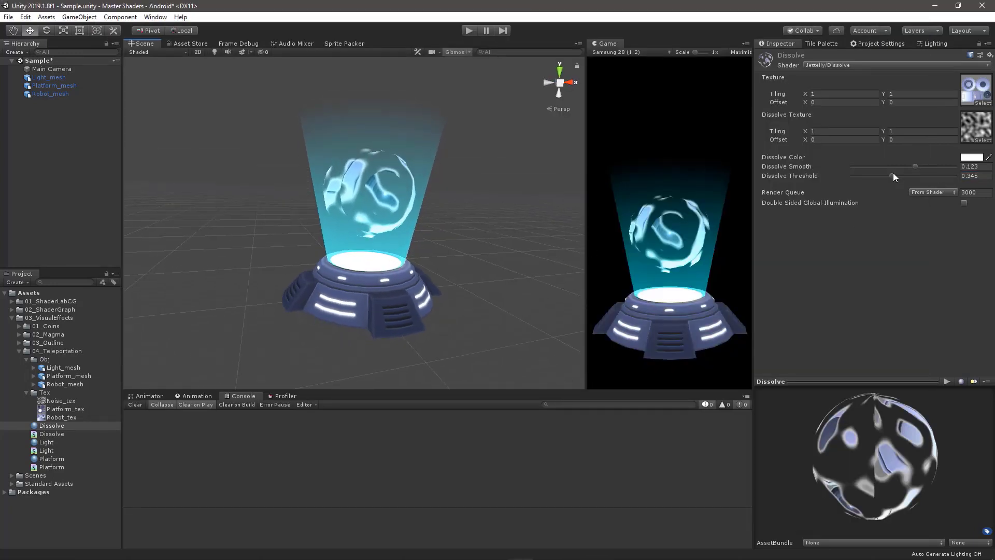
{"action": "left_click_drag", "start_coordinate": [894, 177], "coordinate": [908, 177]}
{"action": "scroll", "coordinate": [368, 239], "scroll_direction": "up", "scroll_amount": 3}
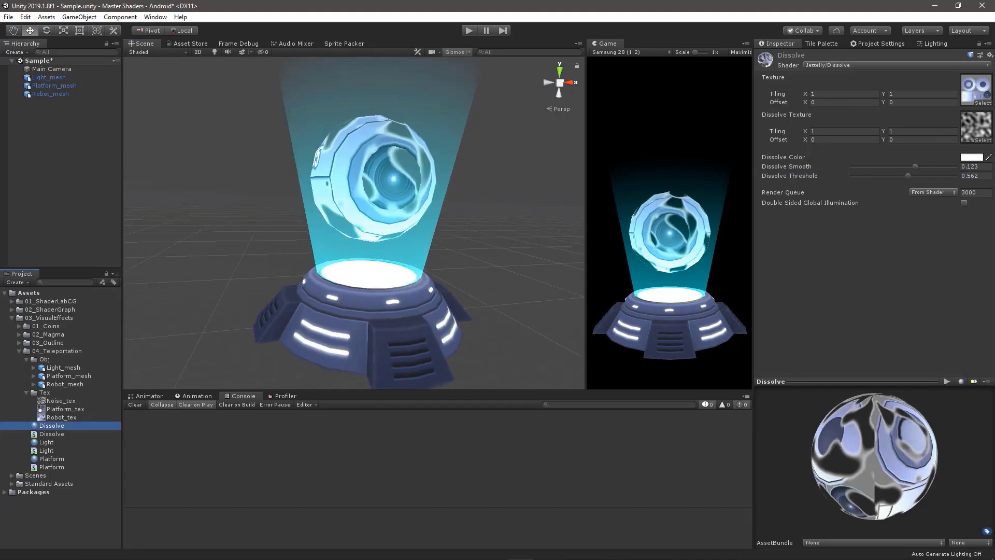
Step: Set Dissolve Color to a cyan hex value, then lower the threshold to watch it dissolve
{"action": "left_click", "coordinate": [970, 156]}
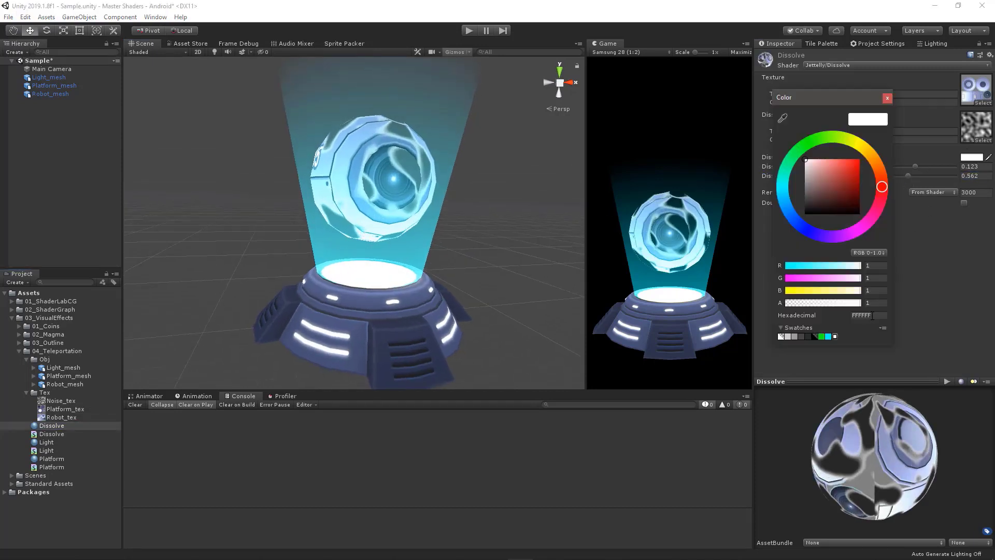
{"action": "left_click", "coordinate": [872, 315]}
{"action": "type", "text": "00F5FF"}
{"action": "left_click", "coordinate": [887, 98]}
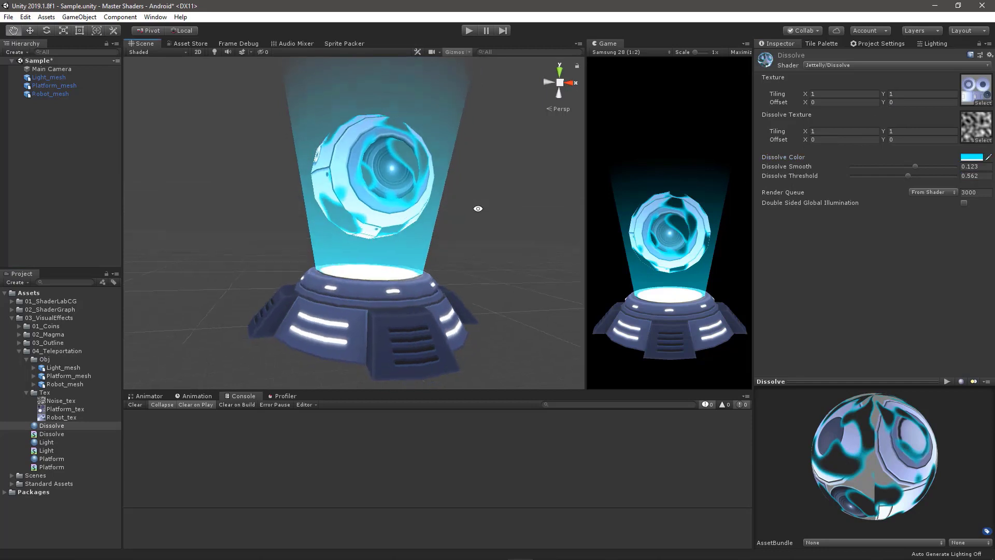
{"action": "mouse_move", "coordinate": [908, 175]}
{"action": "left_mouse_down"}
{"action": "mouse_move", "coordinate": [901, 189]}
{"action": "mouse_move", "coordinate": [854, 192]}
{"action": "mouse_move", "coordinate": [943, 197]}
{"action": "mouse_move", "coordinate": [854, 200]}
{"action": "mouse_move", "coordinate": [929, 200]}
{"action": "left_mouse_up"}
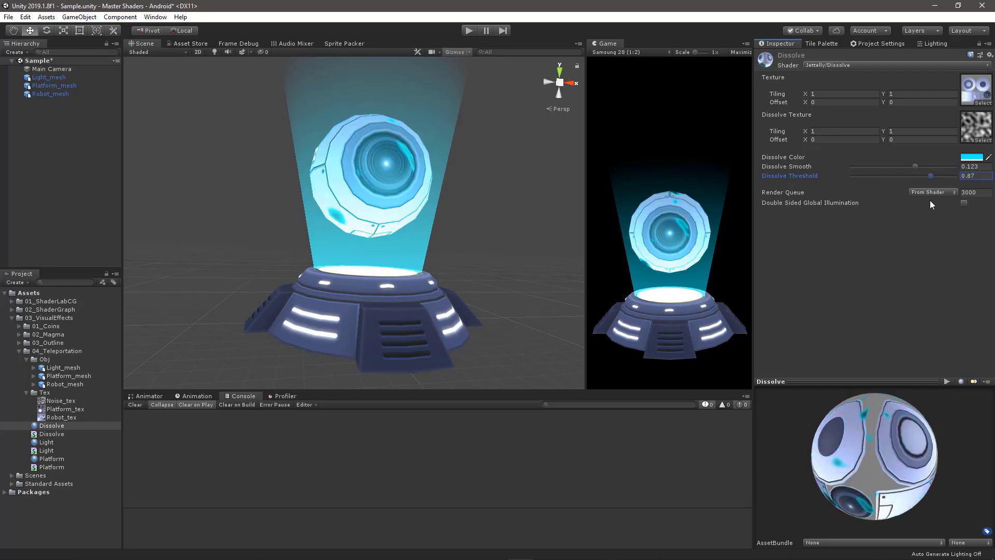
Step: Change the color pass's Blend line from OneMinusSrcAlpha to 'Blend SrcAlpha One'
{"action": "key", "text": "alt+Tab"}
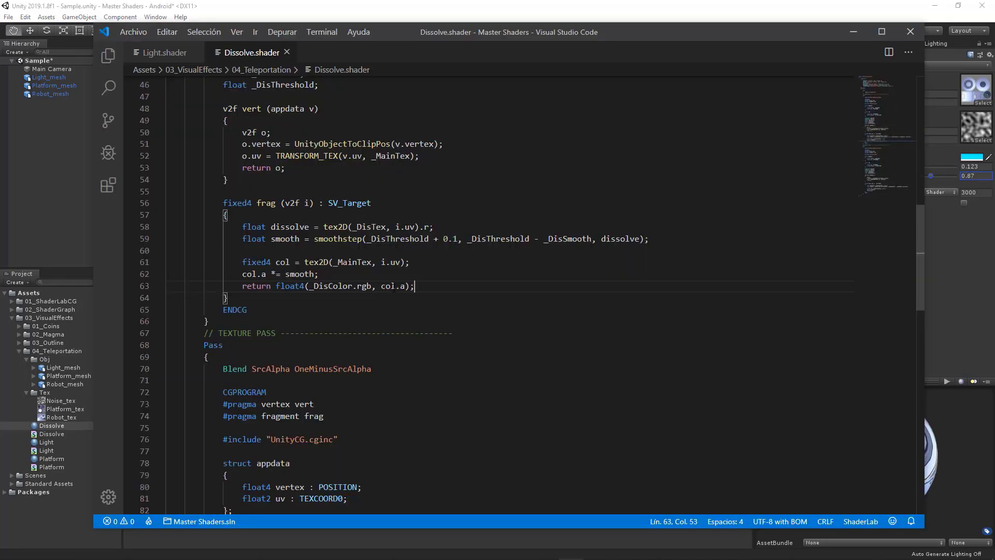
{"action": "scroll", "coordinate": [394, 288], "scroll_direction": "up", "scroll_amount": 4}
{"action": "scroll", "coordinate": [394, 288], "scroll_direction": "up", "scroll_amount": 5}
{"action": "scroll", "coordinate": [394, 288], "scroll_direction": "up", "scroll_amount": 3}
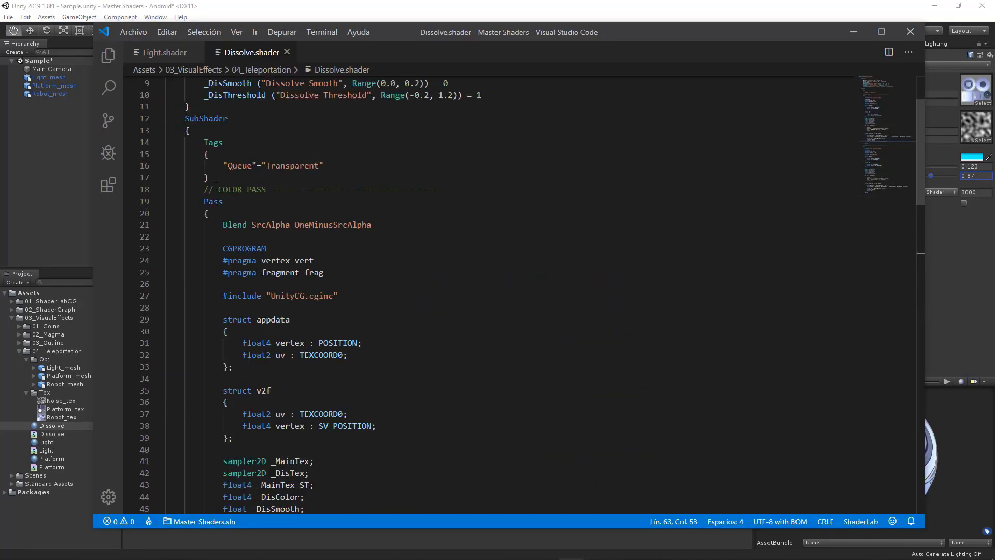
{"action": "left_click_drag", "start_coordinate": [218, 189], "coordinate": [262, 189]}
{"action": "left_click_drag", "start_coordinate": [371, 225], "coordinate": [295, 225]}
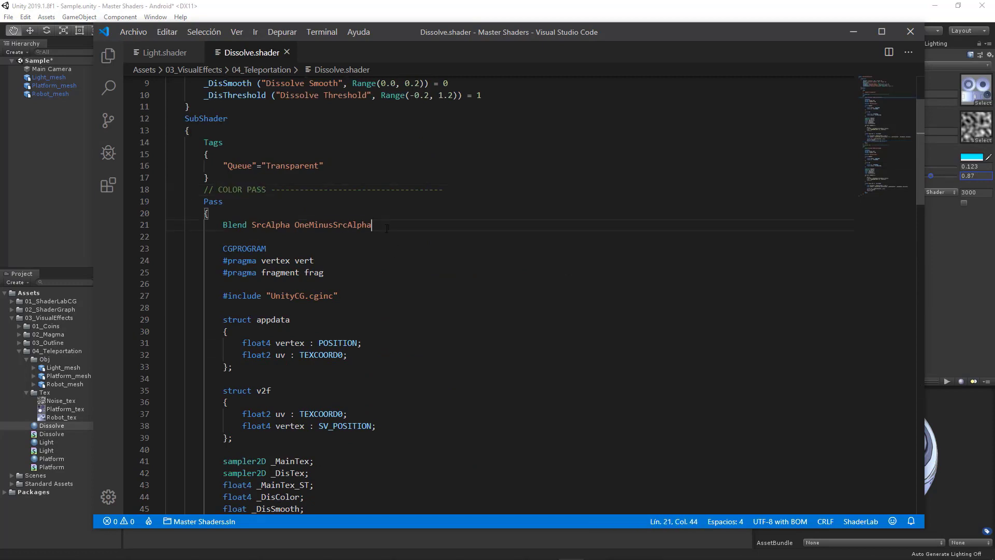
{"action": "key", "text": "BackSpace"}
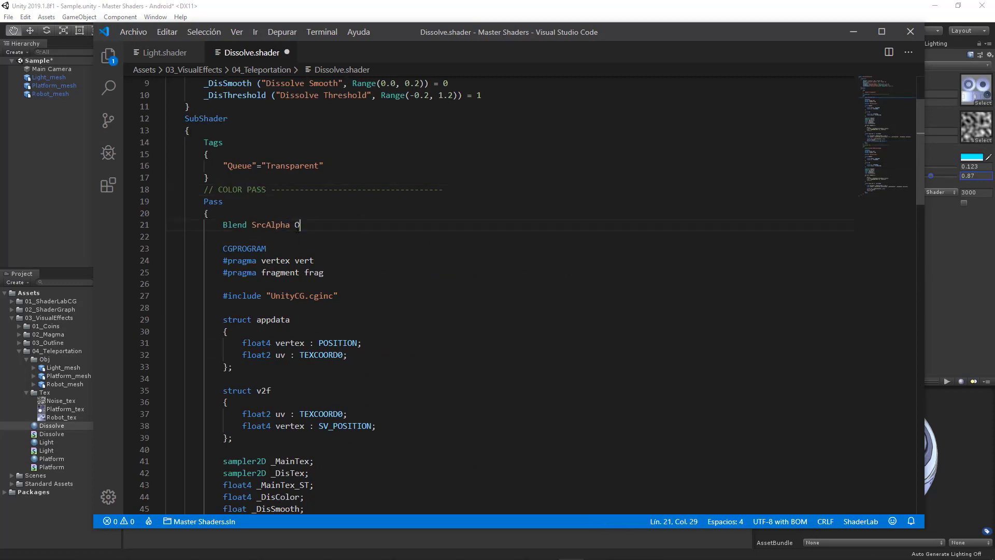
{"action": "type", "text": "One"}
{"action": "left_click", "coordinate": [353, 214]}
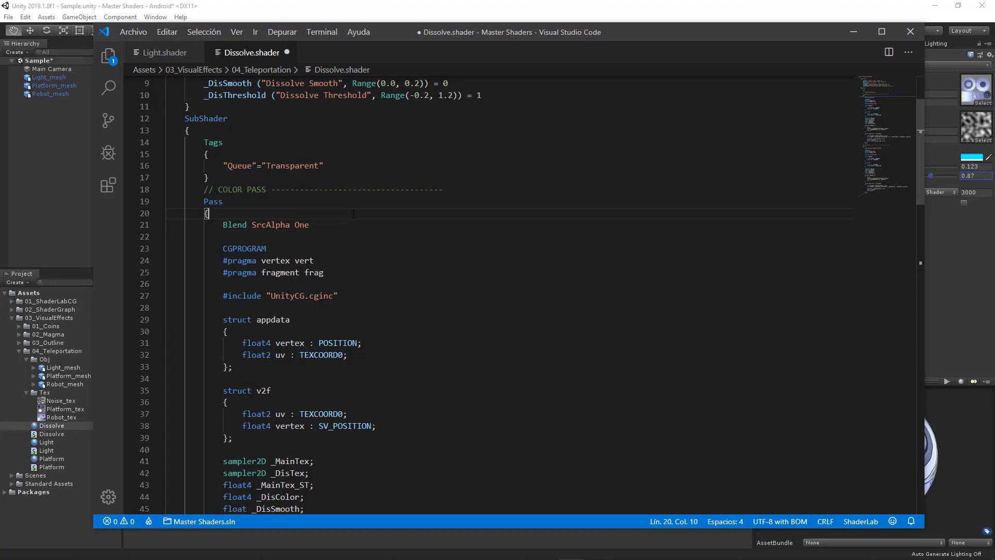
Step: Save the shader and sweep Dissolve Threshold in Unity to check the additive blend
{"action": "key", "text": "ctrl+s"}
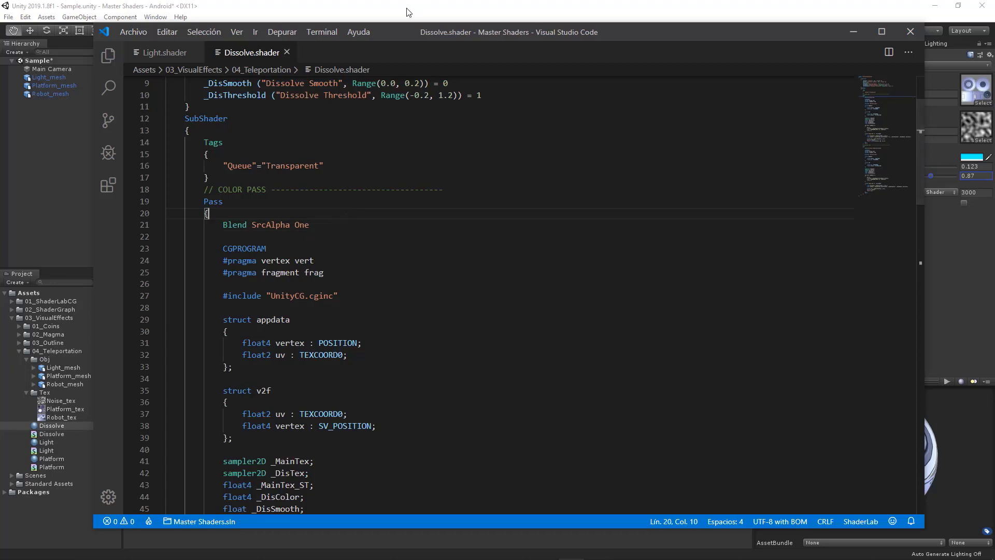
{"action": "key", "text": "alt+Tab"}
{"action": "mouse_move", "coordinate": [931, 175]}
{"action": "left_mouse_down"}
{"action": "mouse_move", "coordinate": [885, 182]}
{"action": "mouse_move", "coordinate": [908, 188]}
{"action": "left_mouse_up"}
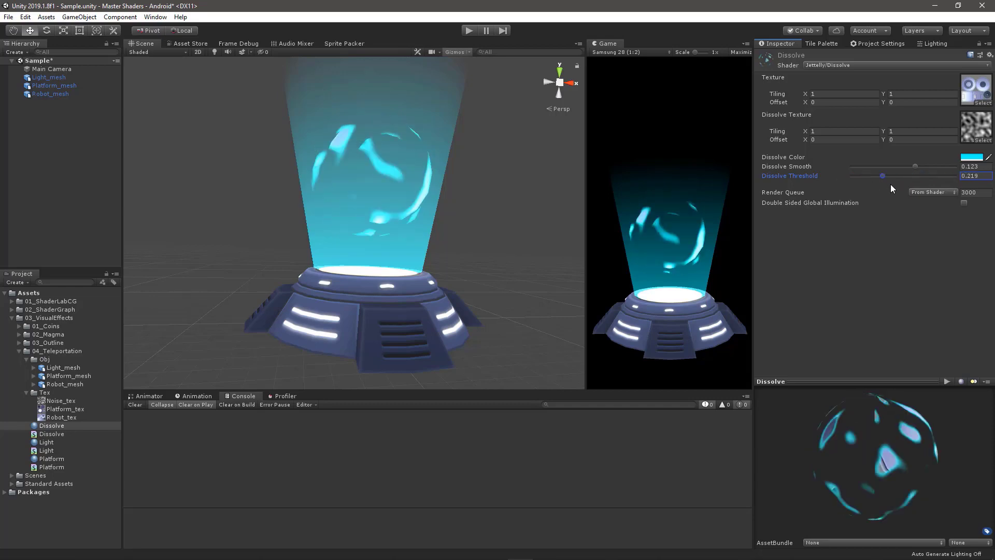